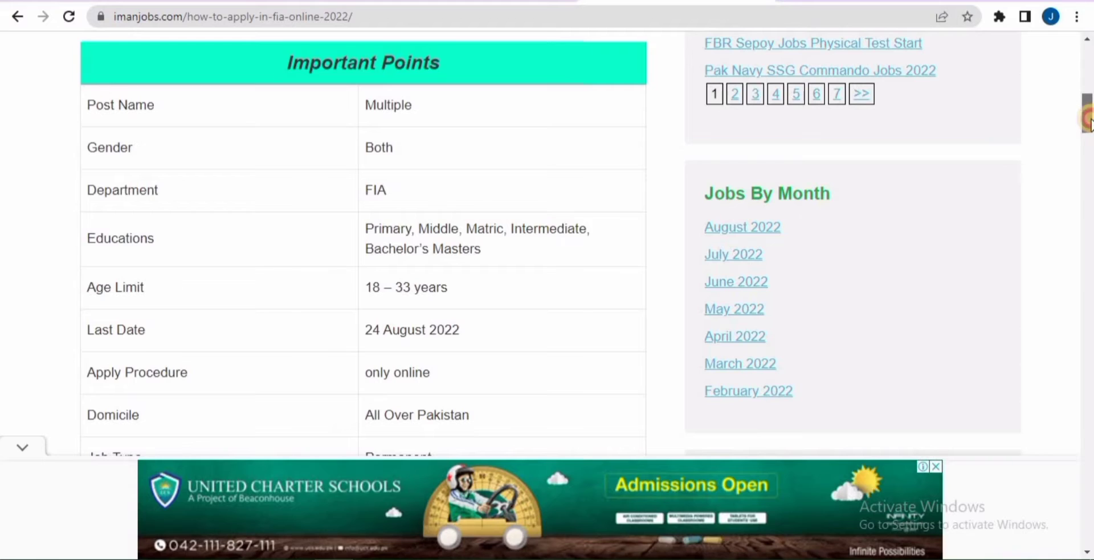
Read the FIA job details and eligibility criteria, and open the online application link under How To Apply
left_click_drag(1089, 121, 1089, 130)
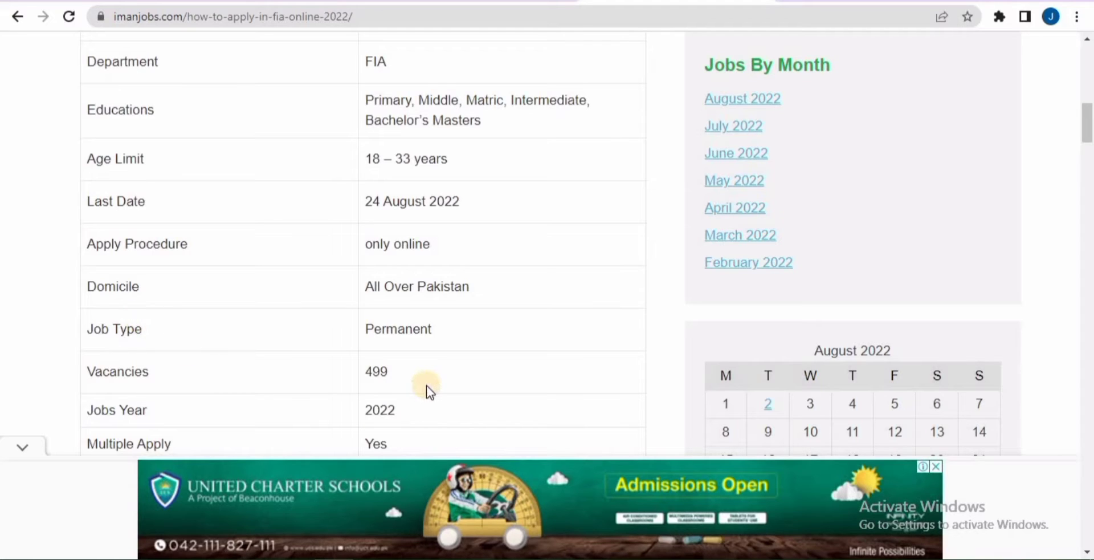
left_click(13, 444)
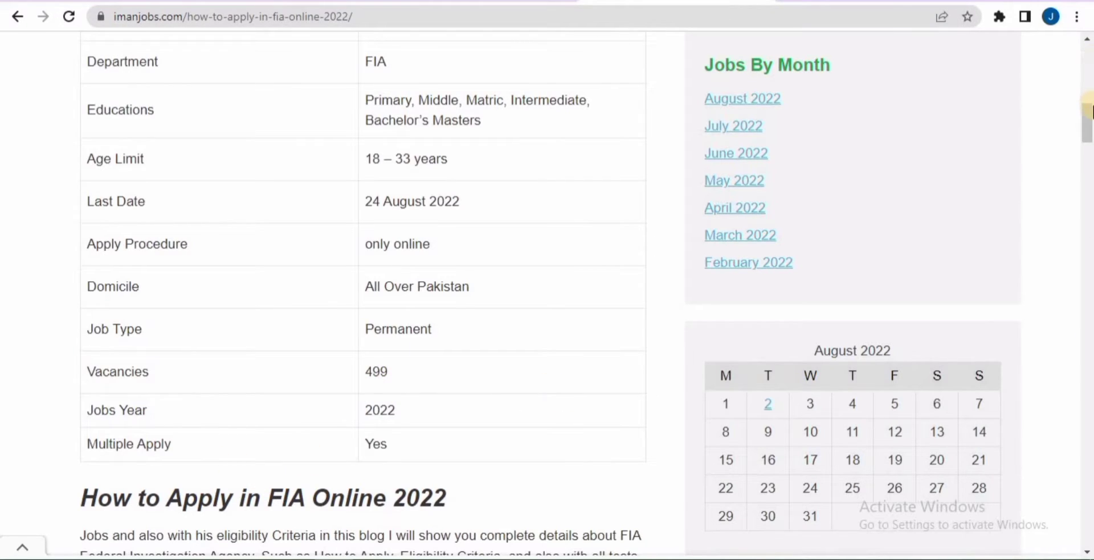
mouse_move(1088, 137)
left_mouse_down()
mouse_move(1087, 184)
mouse_move(1081, 148)
left_mouse_up()
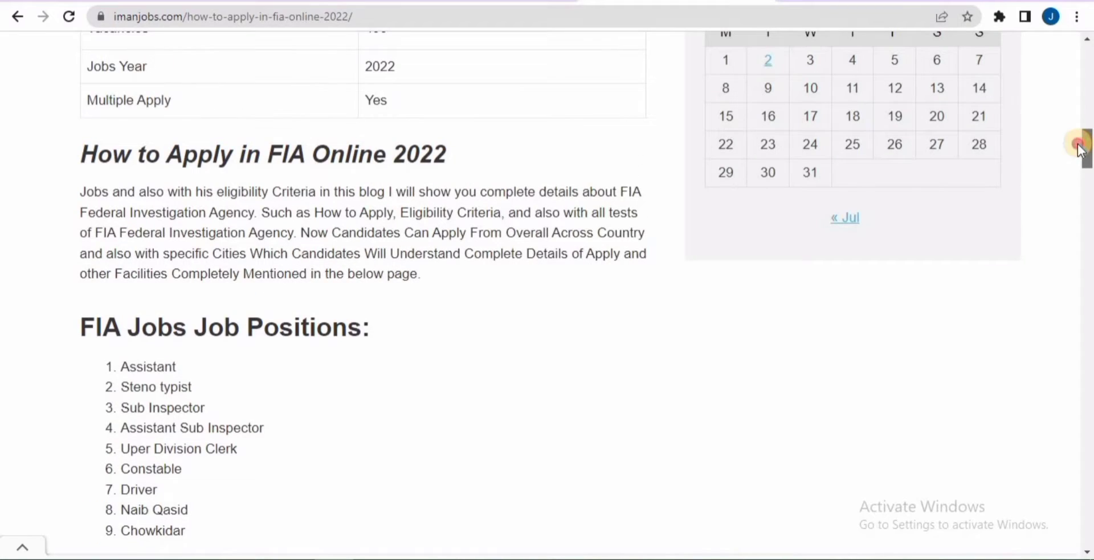
scroll(1073, 159, "up", 1)
scroll(1070, 160, "down", 2)
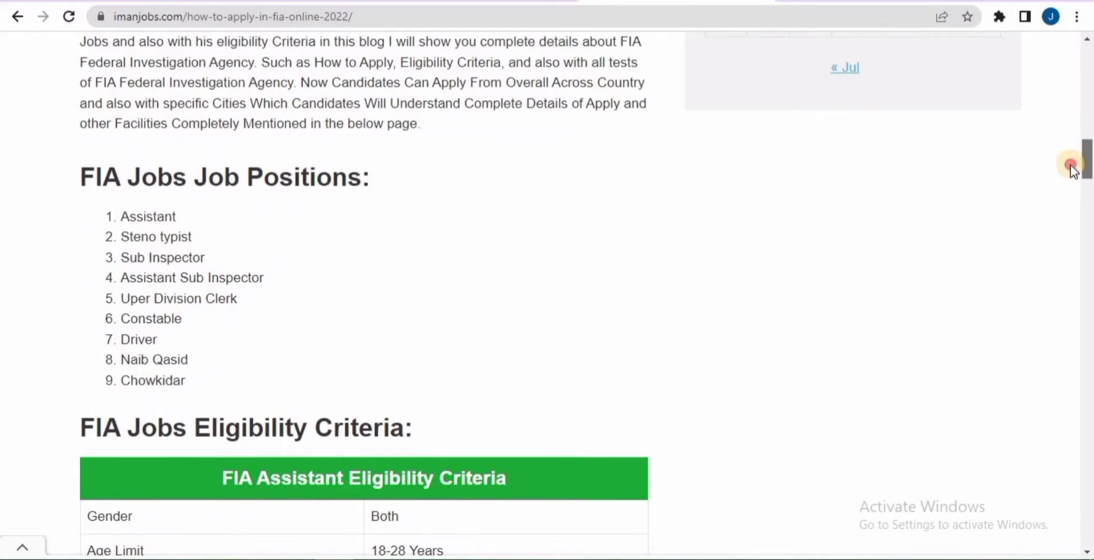
scroll(1069, 171, "down", 4)
scroll(1072, 181, "down", 8)
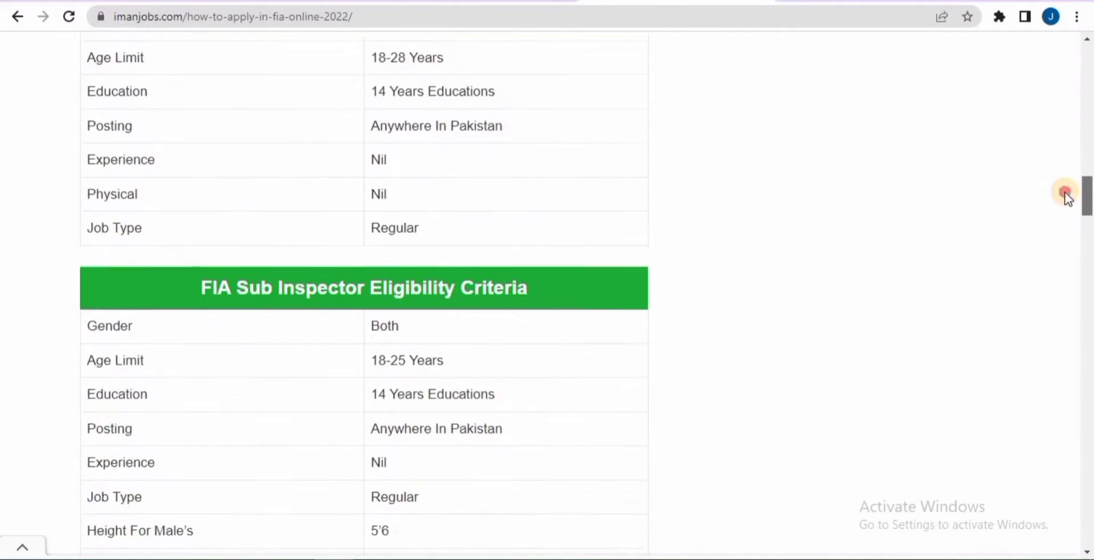
left_click_drag(1083, 222, 1088, 363)
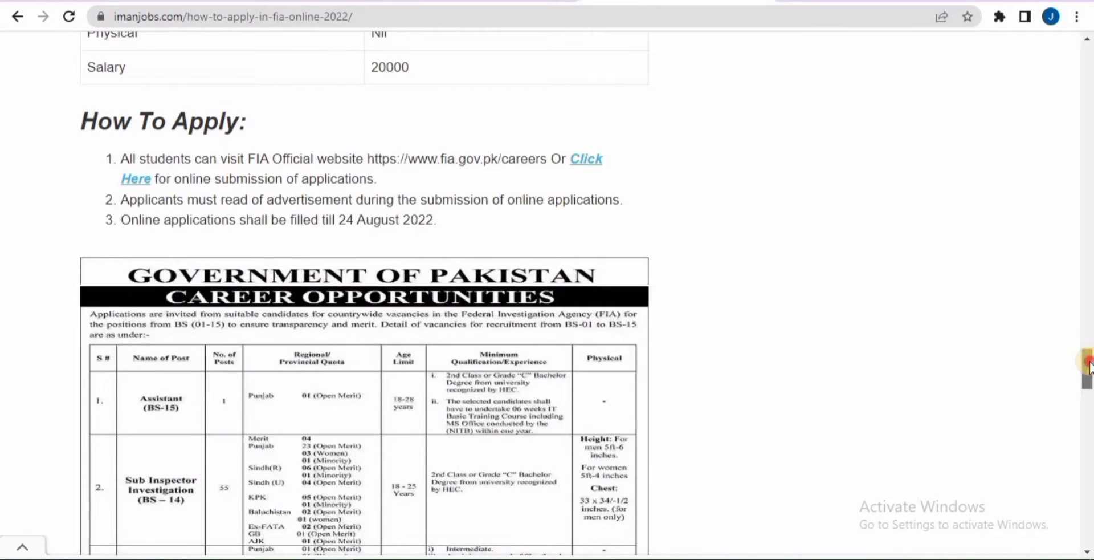
left_click(596, 163)
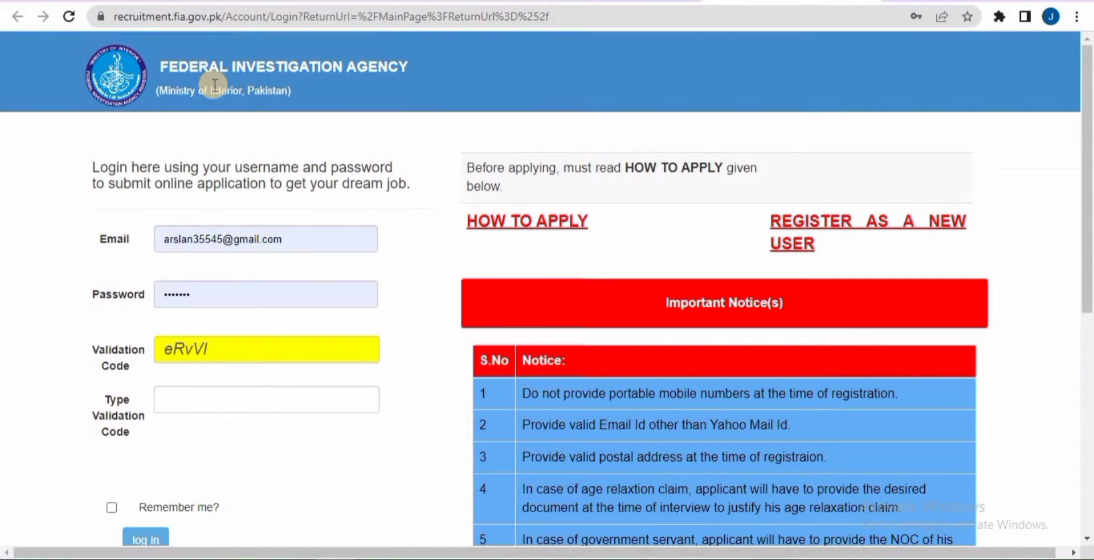
Open the new-user registration form and review its personal information, login credentials and code verification sections
left_click(886, 222)
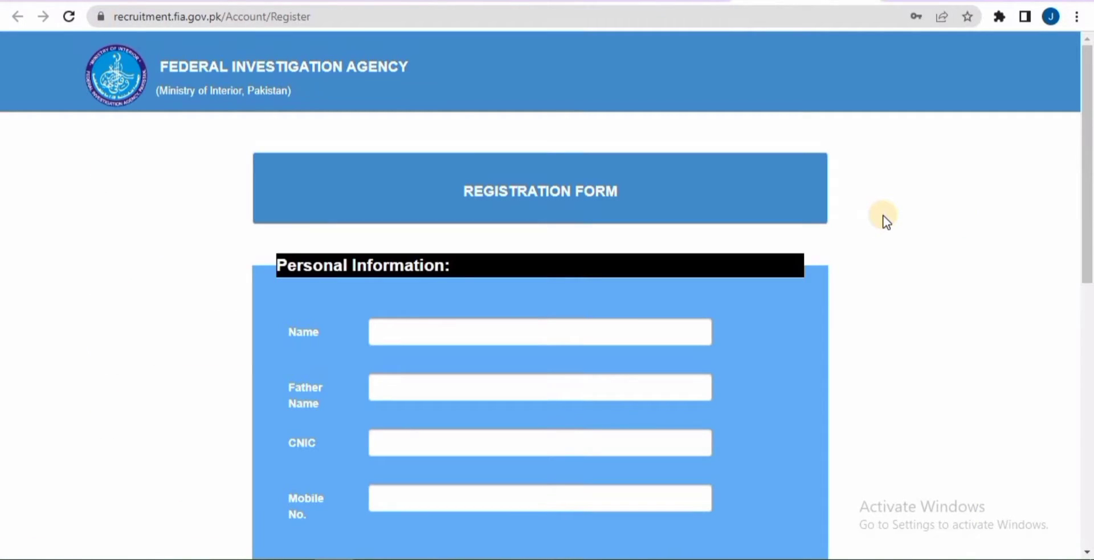
scroll(1088, 126, "down", 1)
scroll(1088, 112, "up", 1)
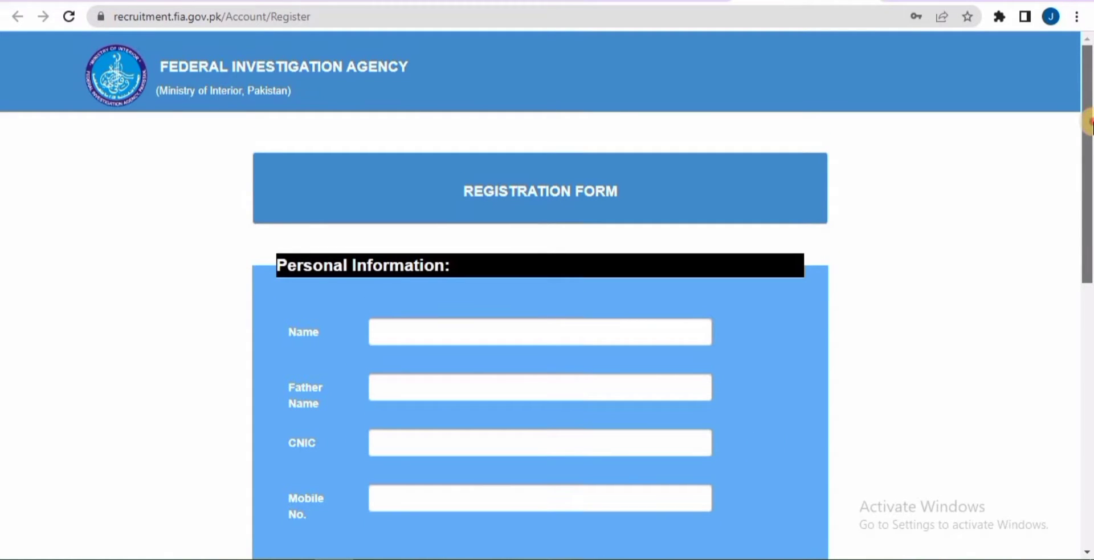
scroll(1088, 122, "down", 1)
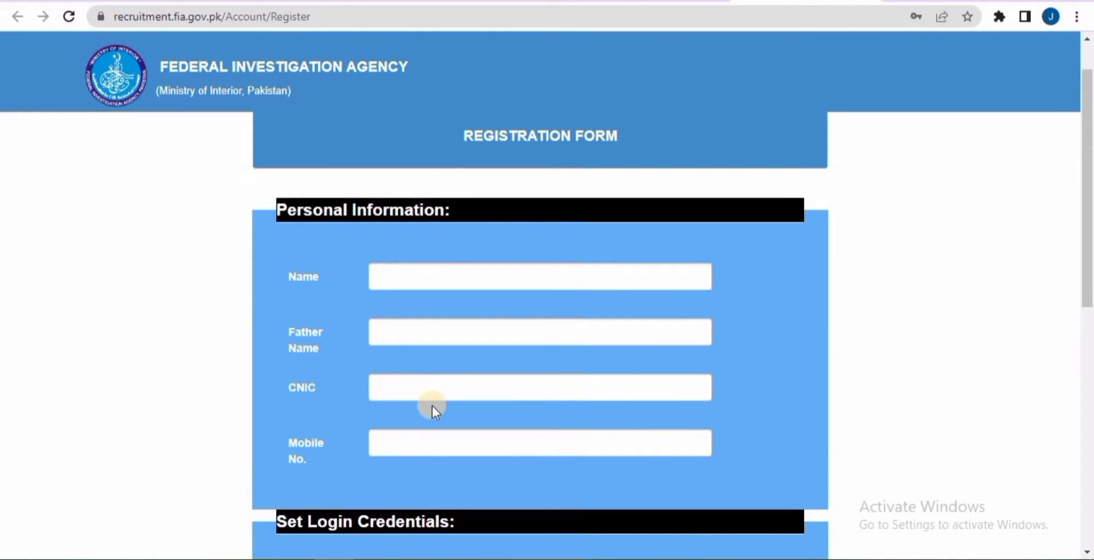
left_click_drag(1084, 220, 1086, 315)
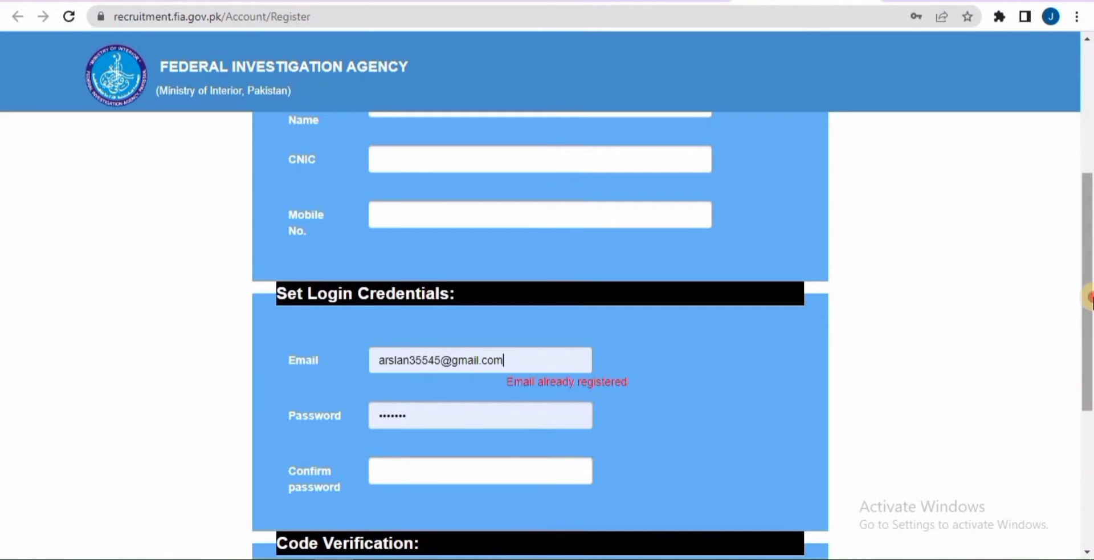
left_click_drag(1089, 305, 1089, 353)
left_click_drag(1088, 308, 1090, 164)
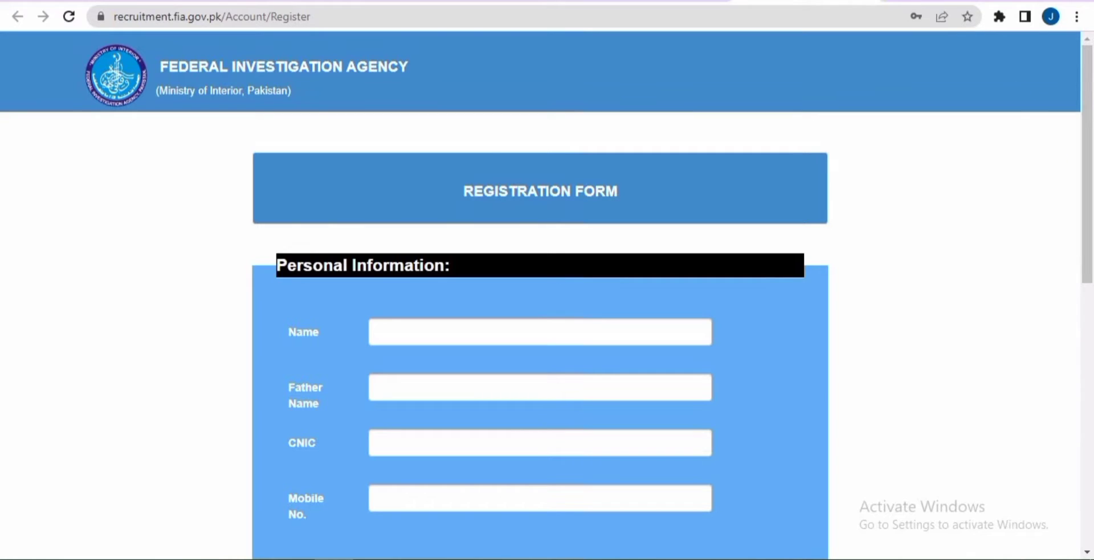
Return to the recruitment login page, enter the displayed validation code and log in with the prefilled account
left_click(867, 4)
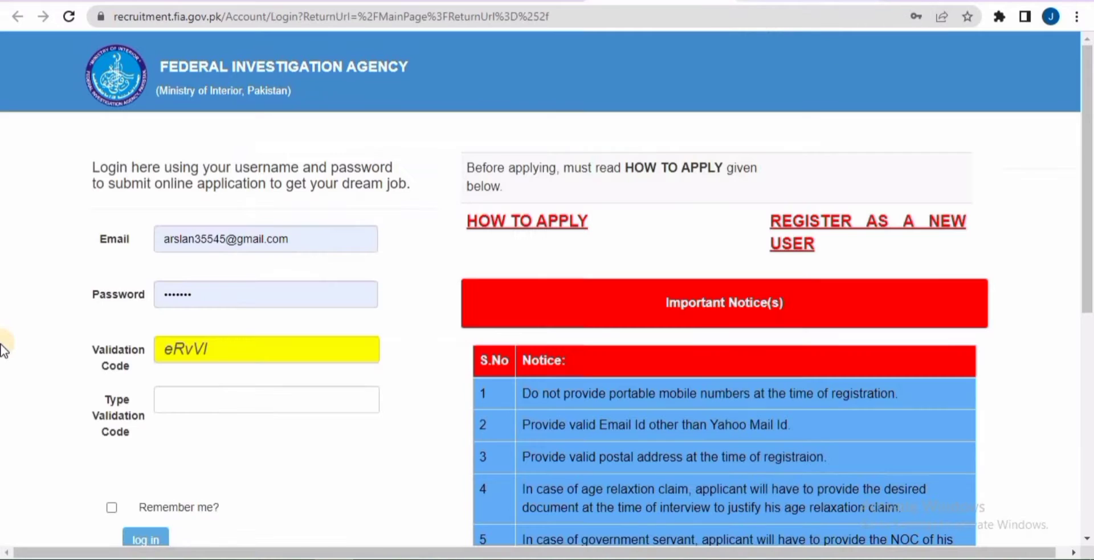
left_click(208, 392)
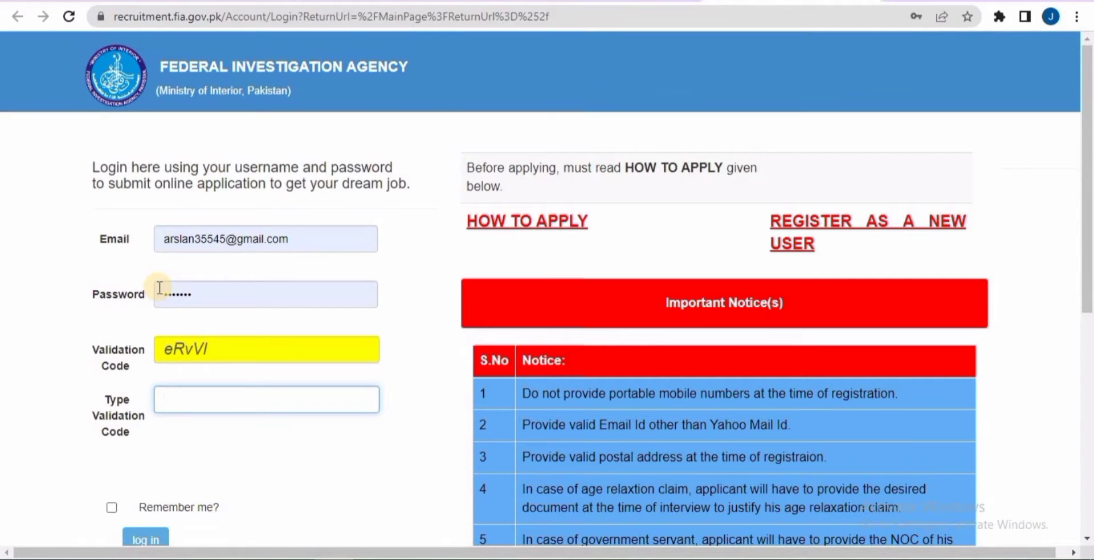
type("e")
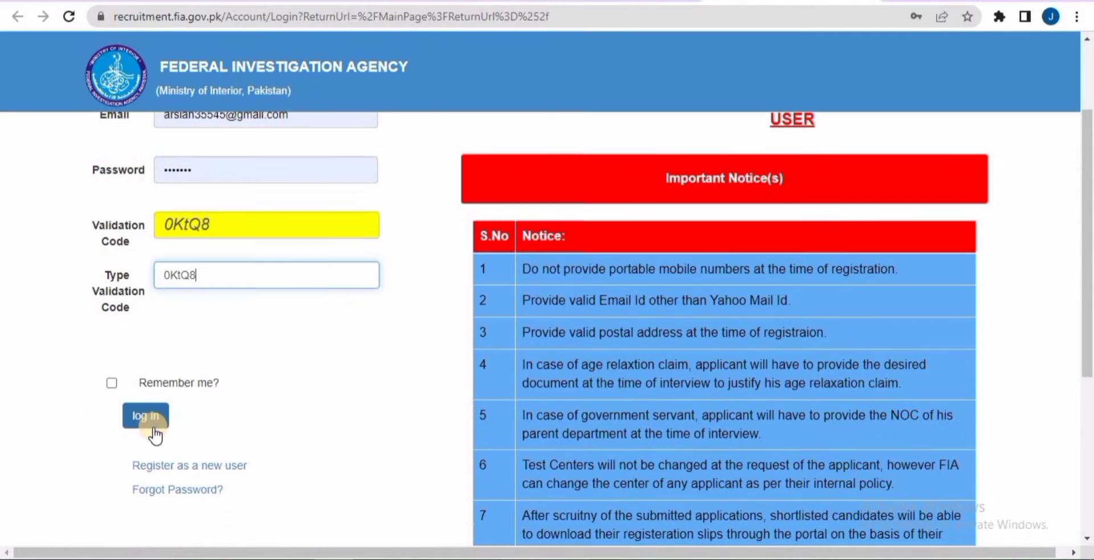
left_click(146, 416)
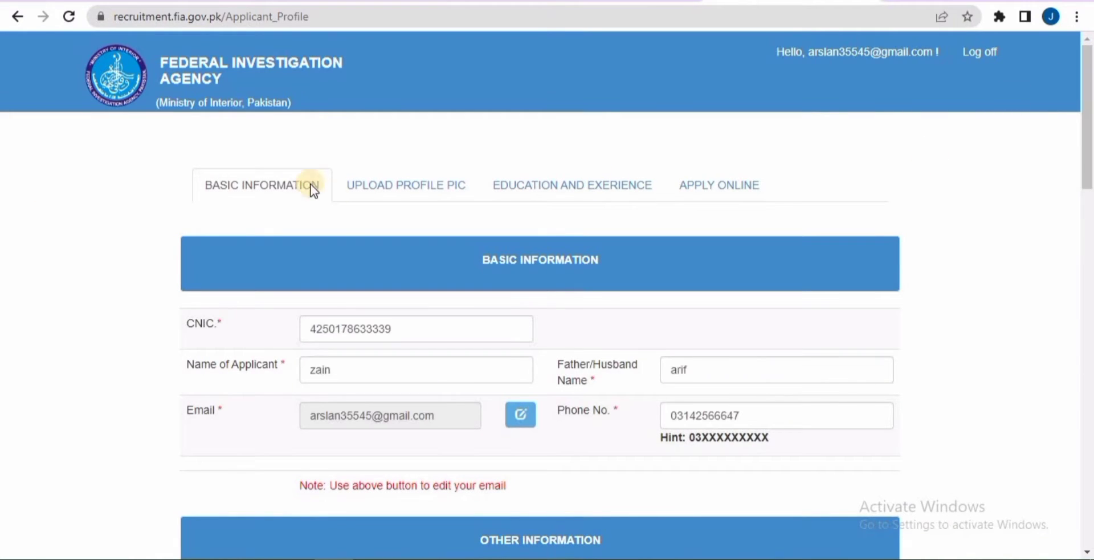
In the applicant's Other Information, set Age Relaxation Claimed to No Claim and Disability to Not Disabled
left_click(398, 326)
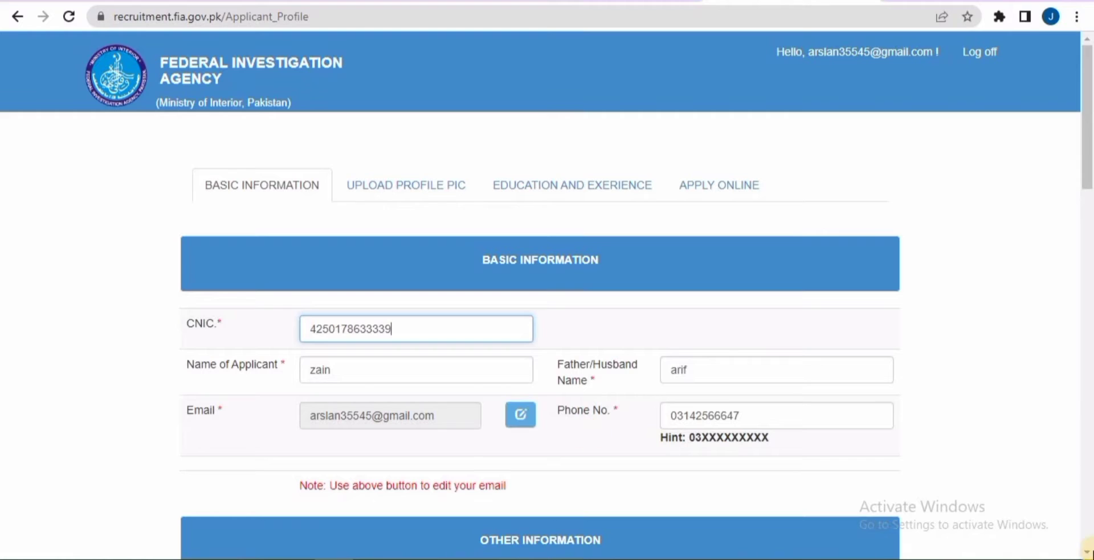
left_click_drag(1089, 147, 1089, 262)
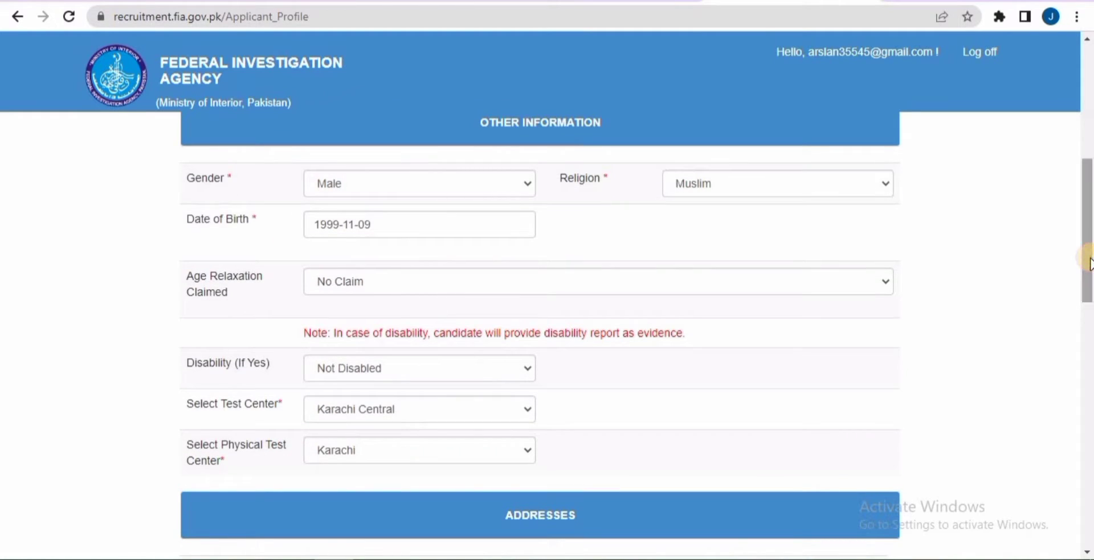
left_click(512, 285)
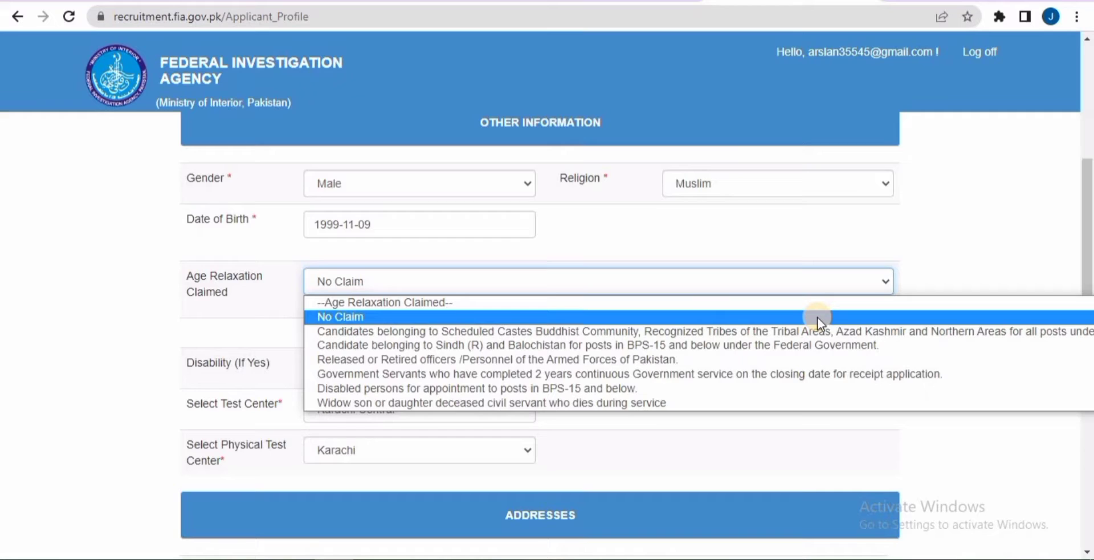
left_click(817, 317)
left_click_drag(1087, 242, 1086, 269)
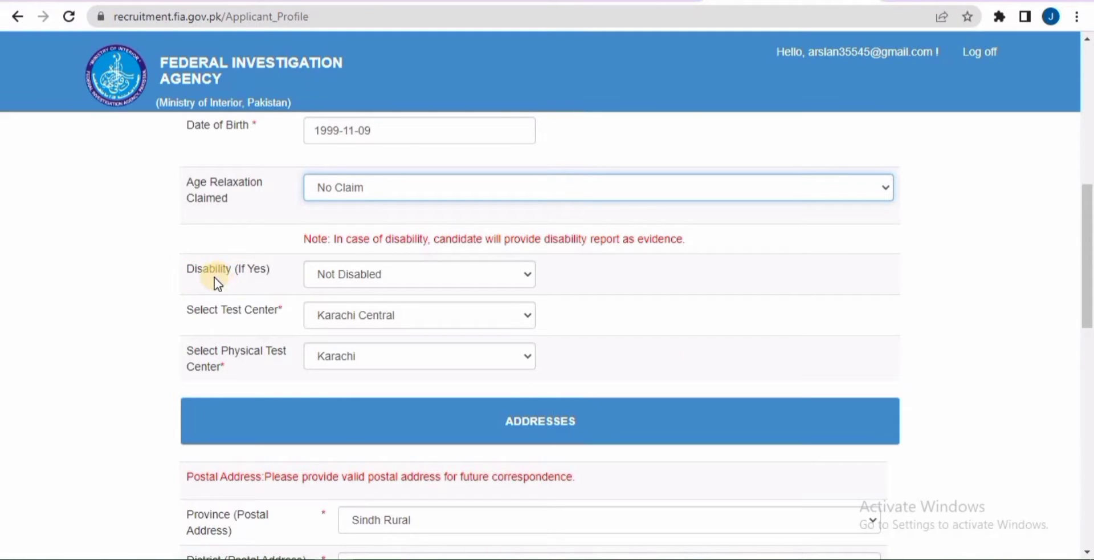
left_click(411, 277)
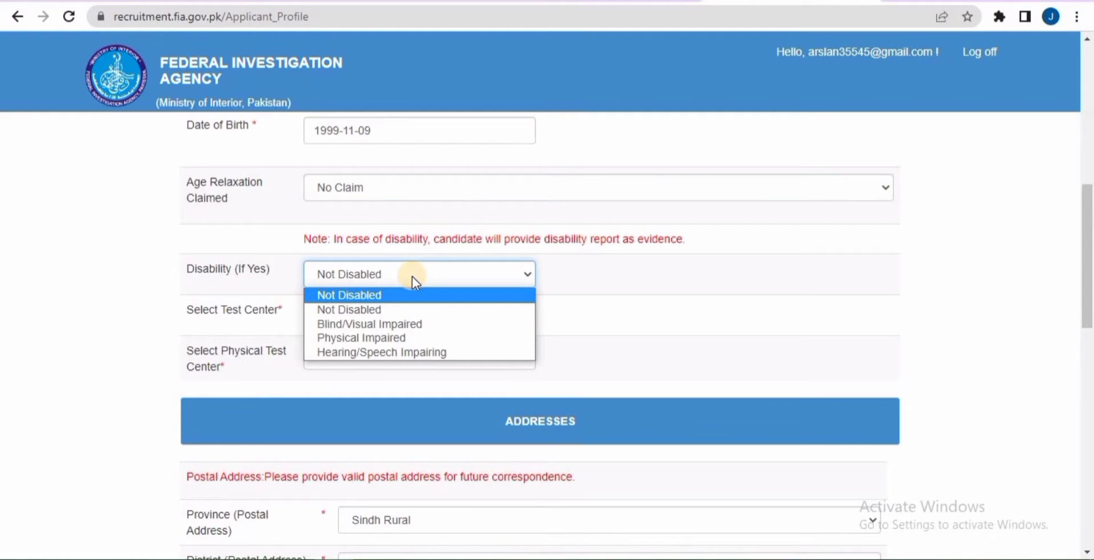
left_click(419, 300)
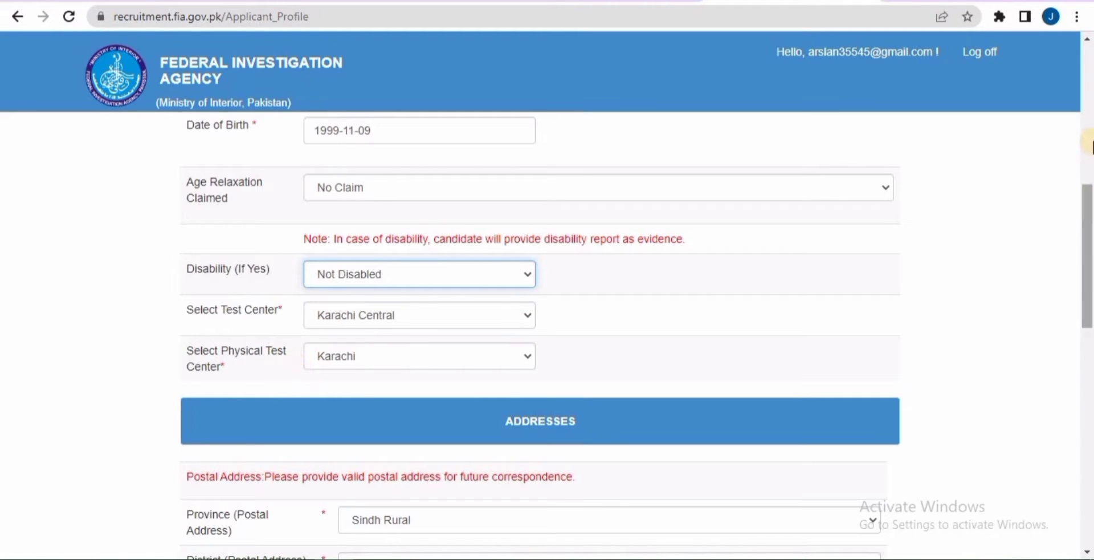
Set the postal address district to Attock and the province to Punjab
left_click_drag(1086, 199, 1089, 270)
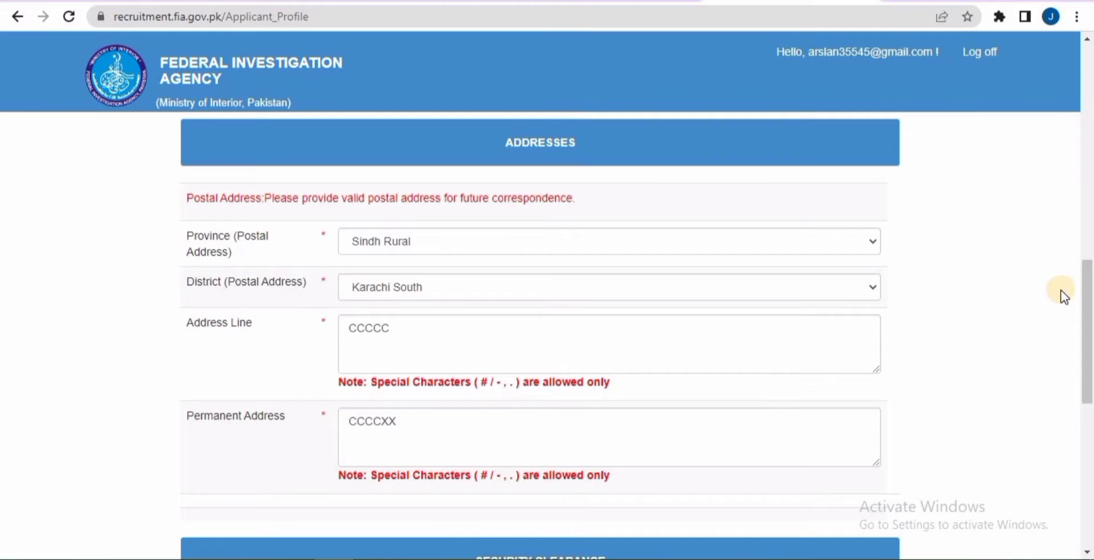
mouse_move(1088, 293)
left_mouse_down()
mouse_move(1088, 365)
mouse_move(1089, 274)
left_mouse_up()
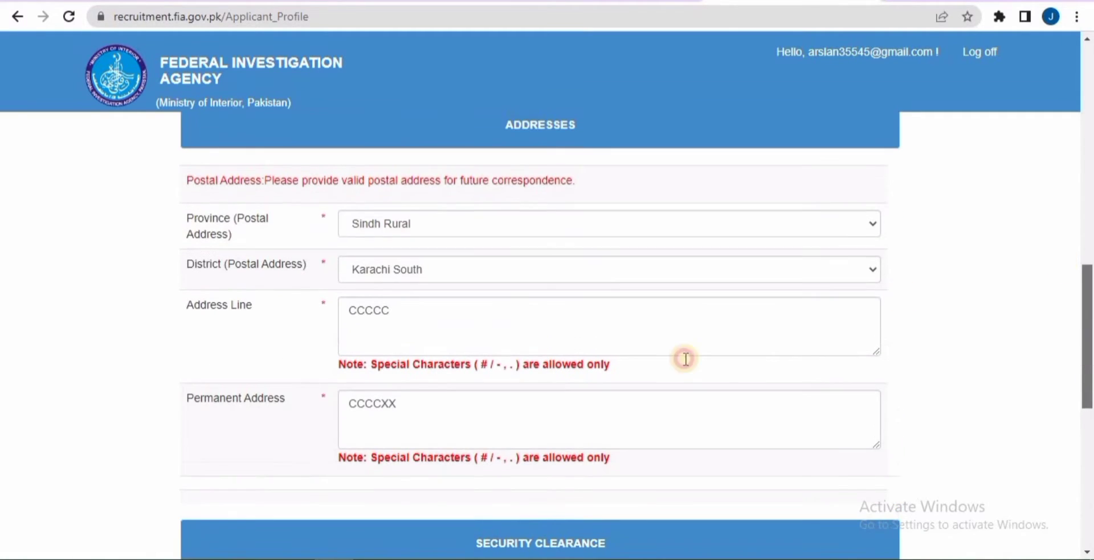
left_click(774, 278)
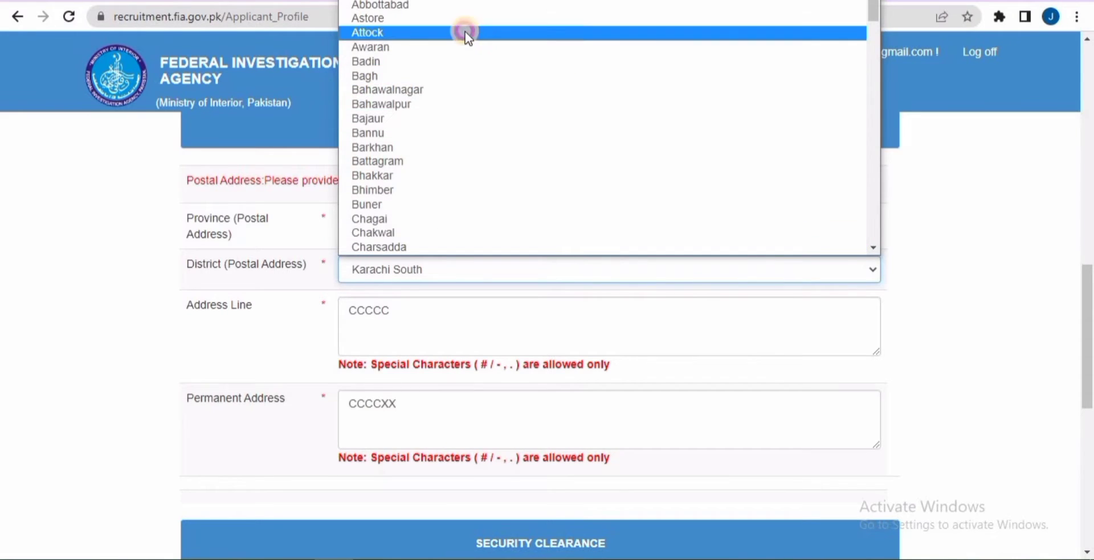
left_click(465, 32)
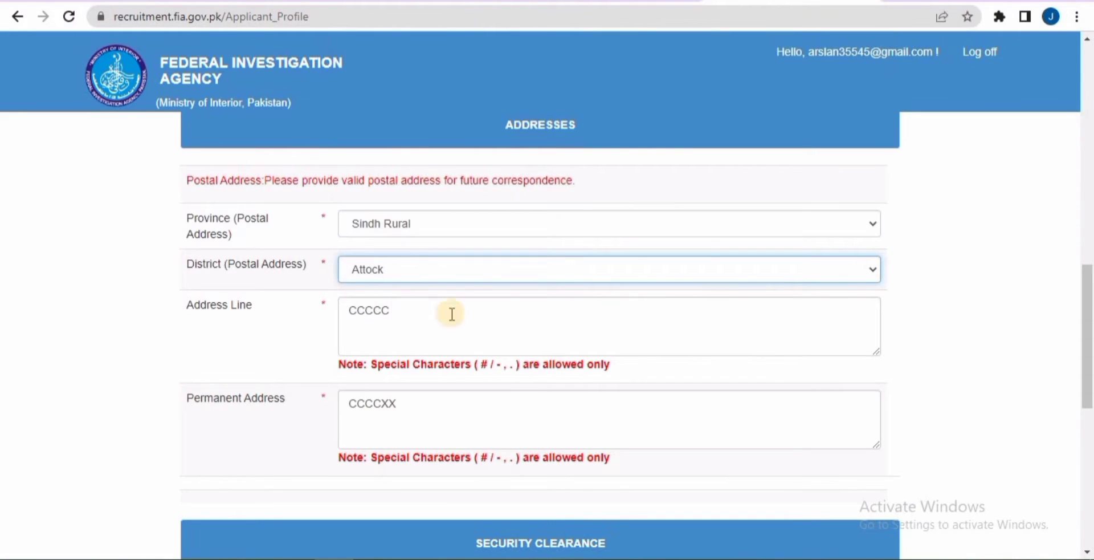
left_click(880, 213)
left_click(665, 262)
Check the security clearance and declaration details, and save the basic information form to proceed
left_click_drag(1089, 360, 1089, 446)
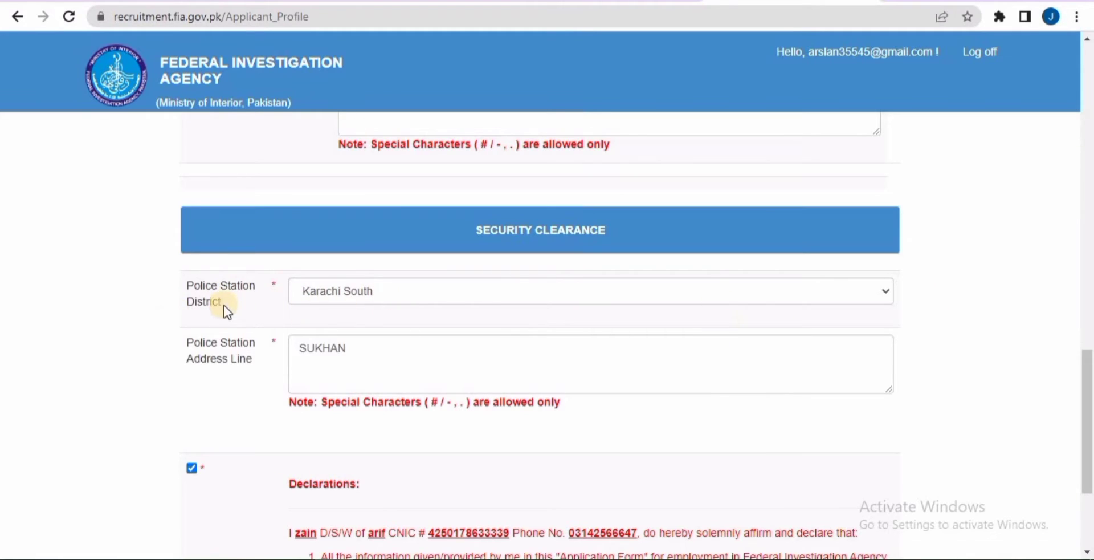
left_click(1088, 512)
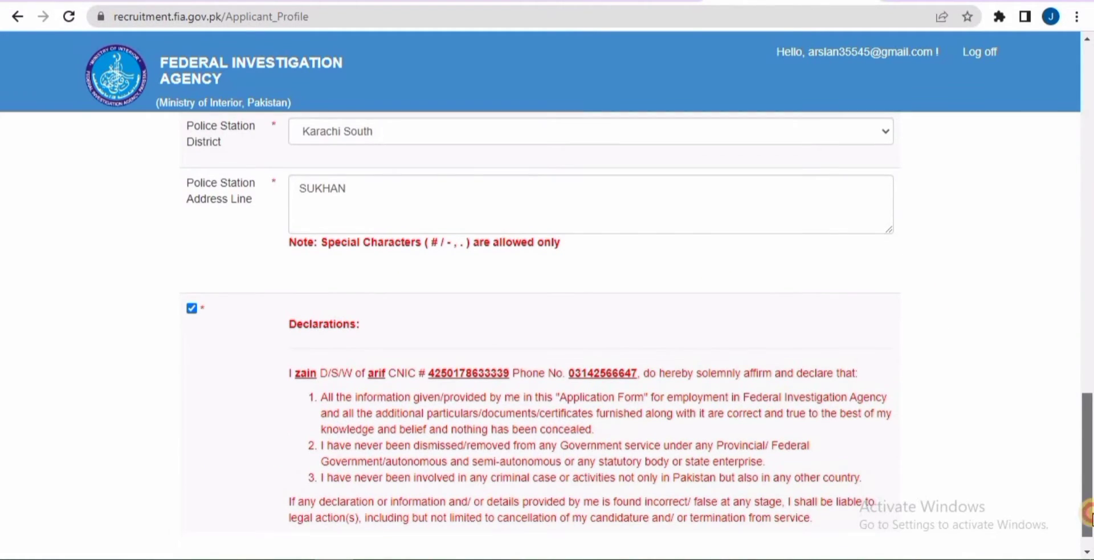
scroll(548, 285, "up", 8)
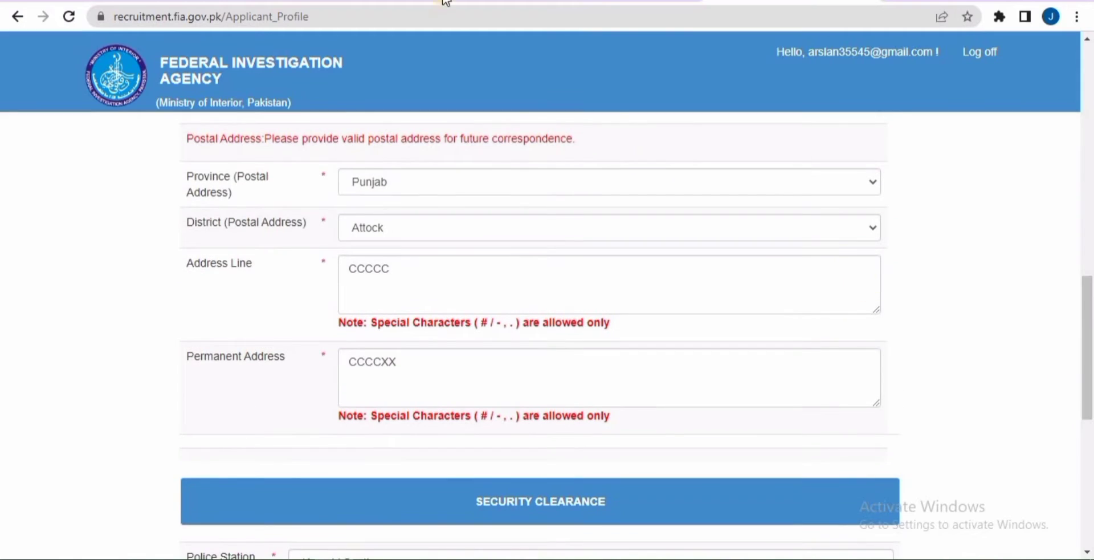
left_click(1086, 145)
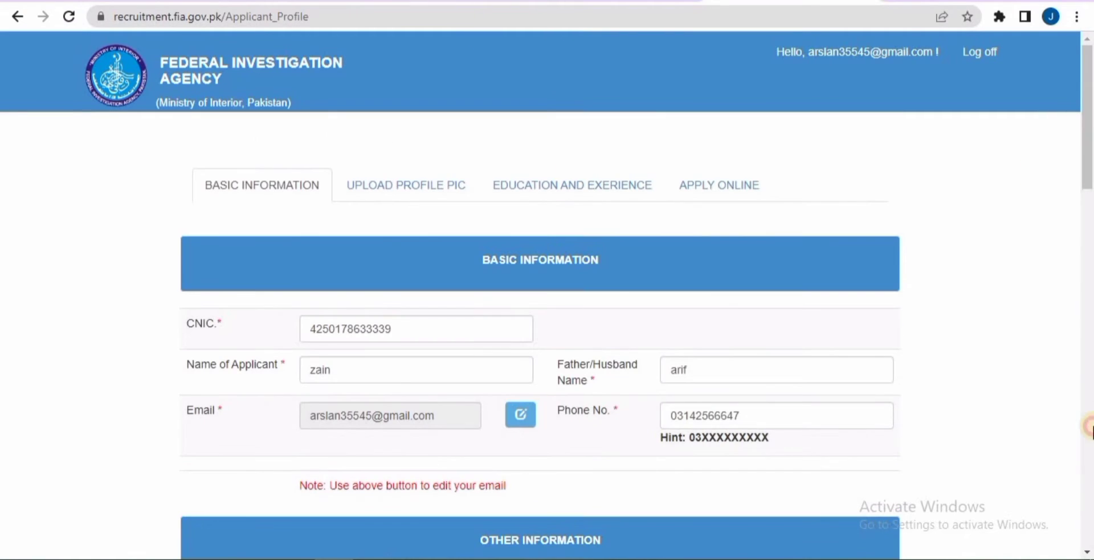
left_click(1088, 400)
left_click(1089, 502)
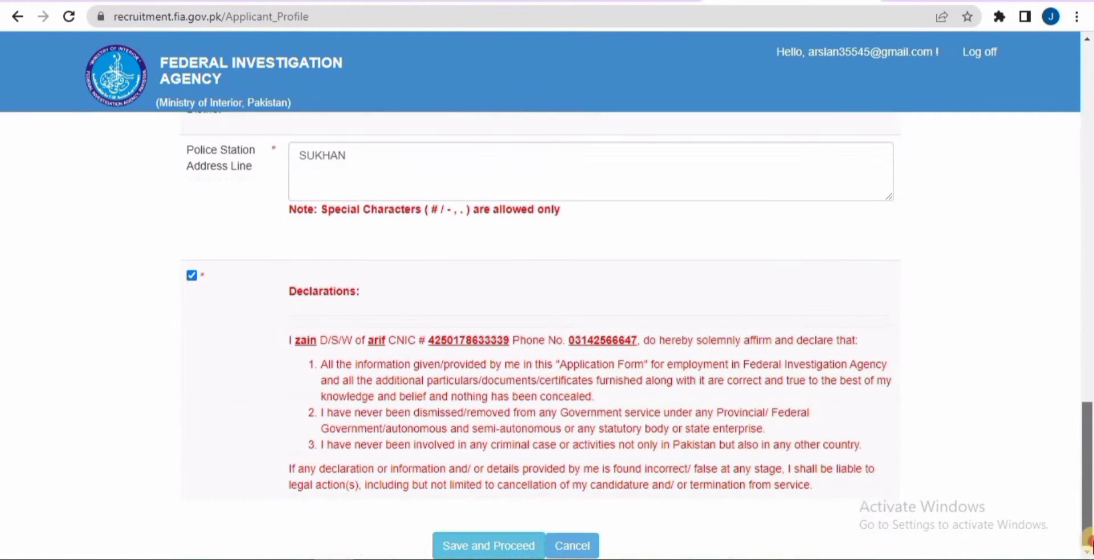
left_click(513, 544)
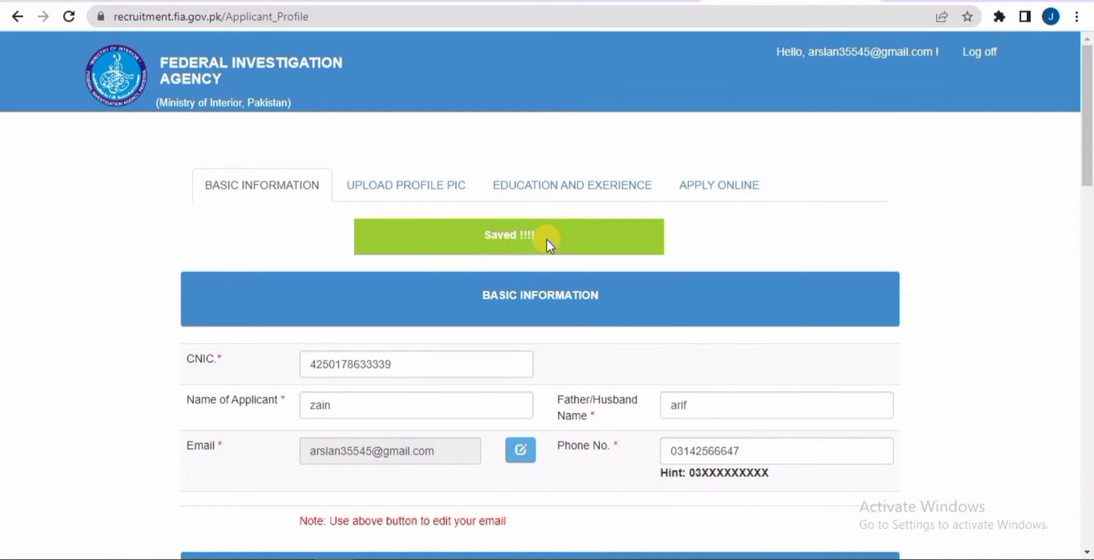
Open the profile picture section, check the picture requirements and submit the picture upload
left_click(379, 192)
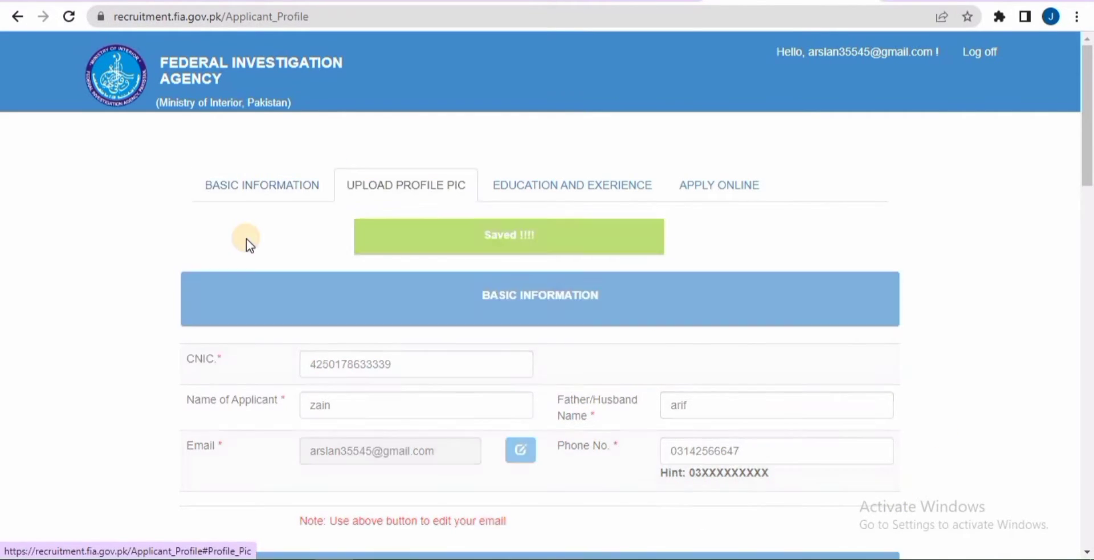
scroll(1088, 310, "down", 3)
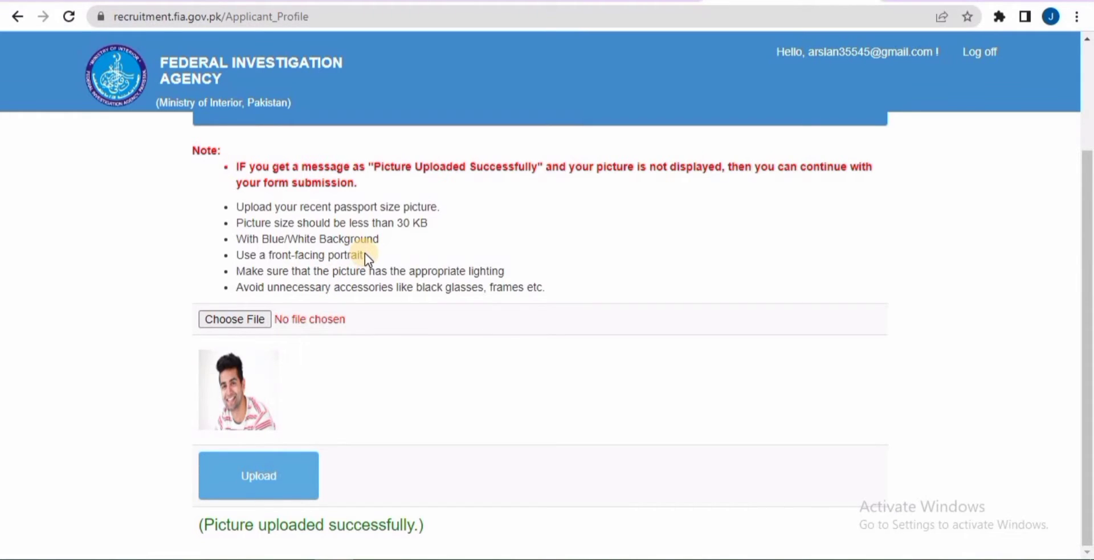
left_click(297, 470)
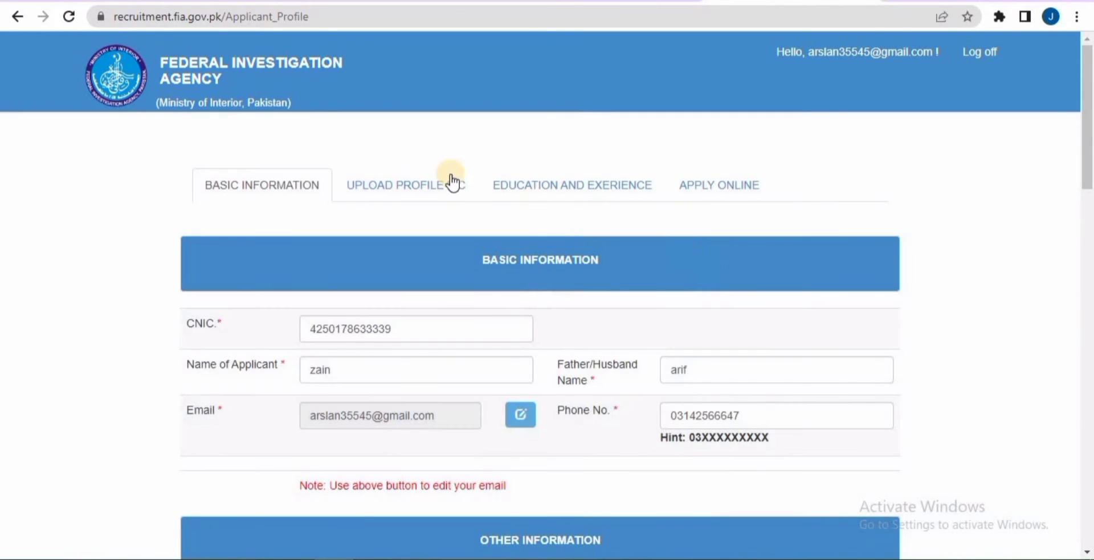
Open the Education and Experience section and set the qualification of the new education entry to Bechelor Degree
left_click(467, 183)
left_click(562, 188)
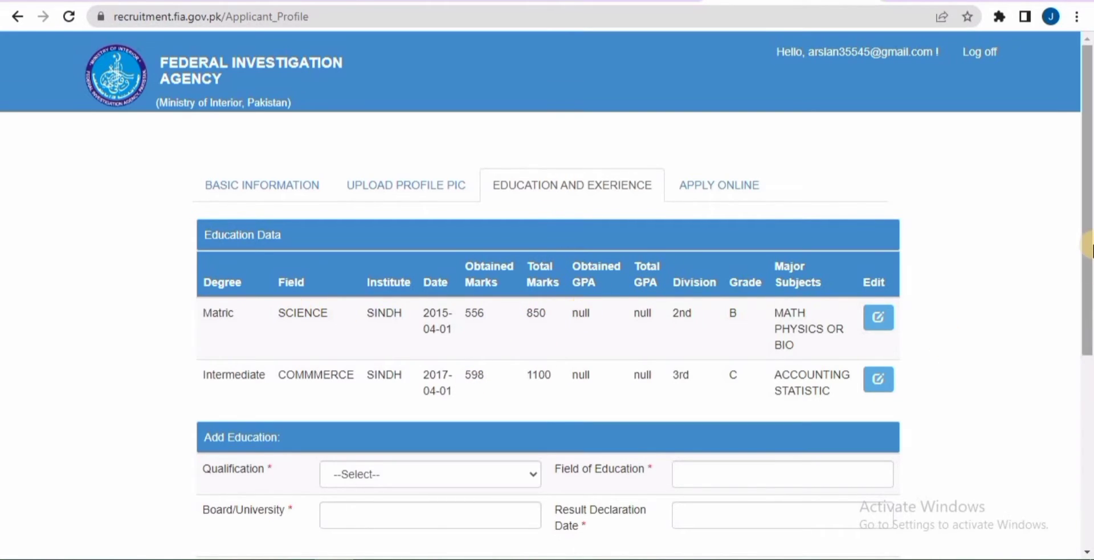
left_click(1089, 214)
left_click_drag(1088, 213, 1089, 287)
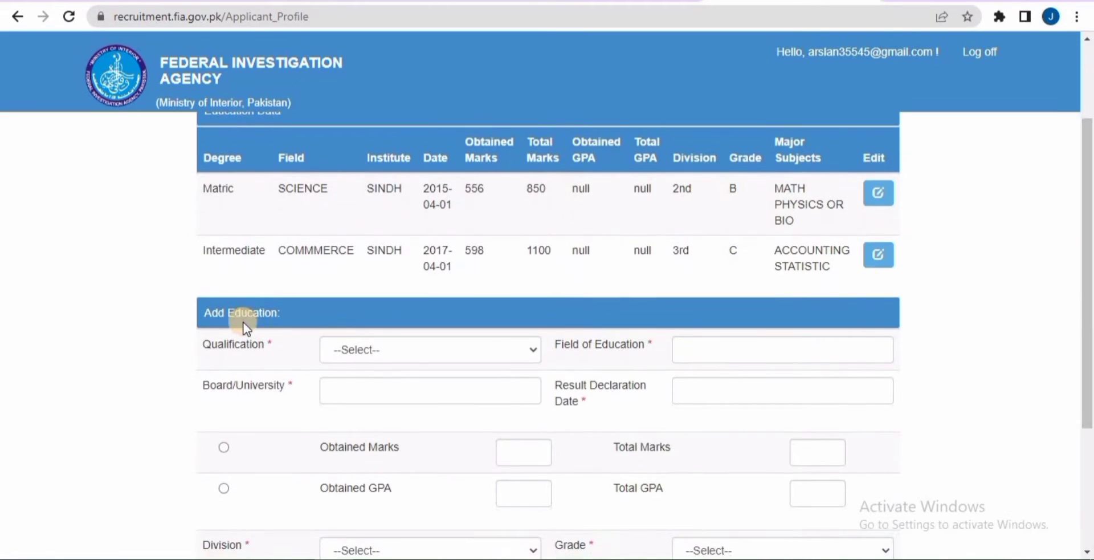
left_click(467, 354)
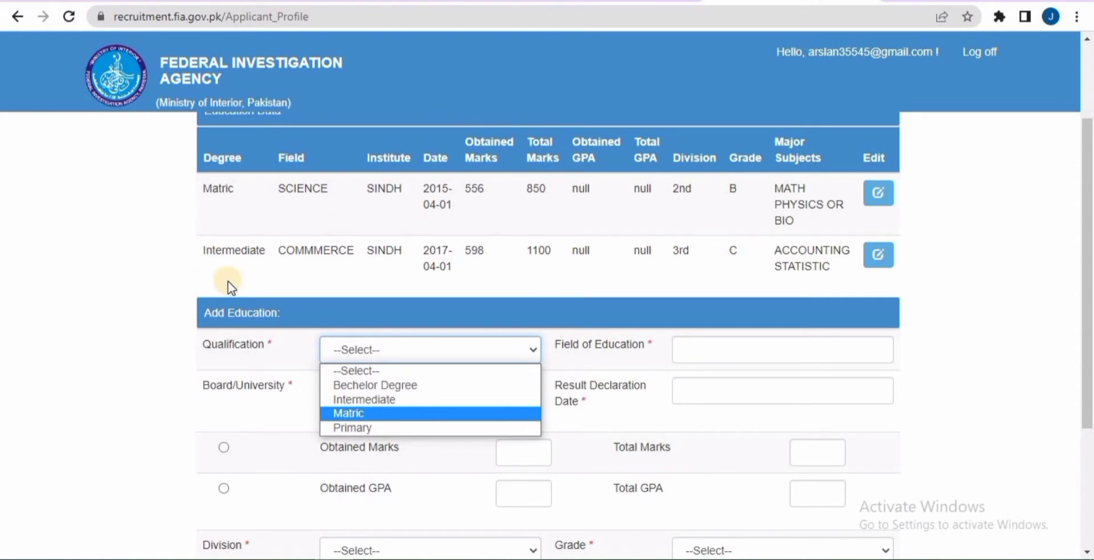
left_click(397, 385)
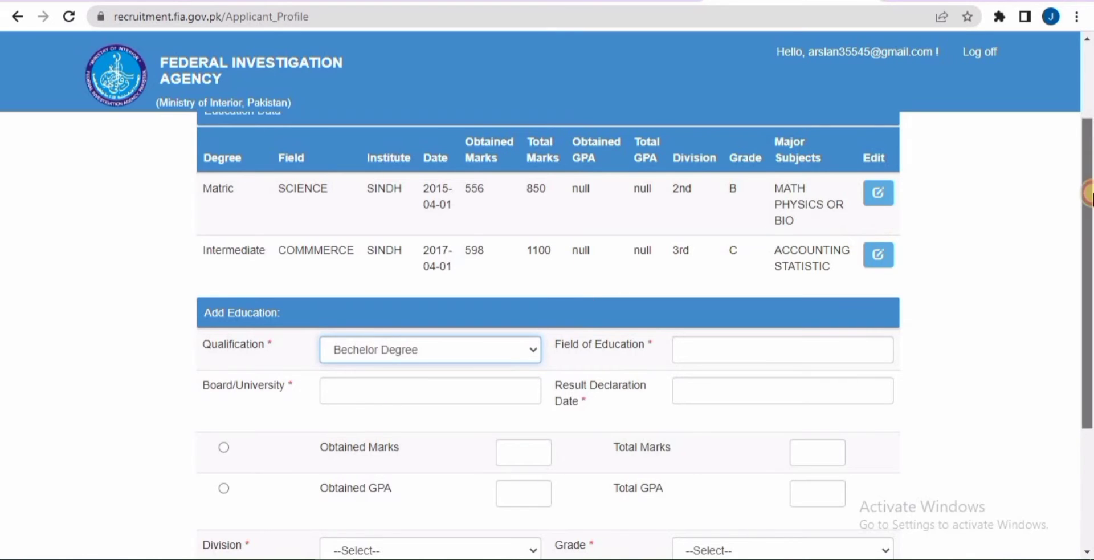
Check the remaining Add Education fields against the existing education data and submit the new education entry for saving
left_click_drag(1089, 190, 1088, 306)
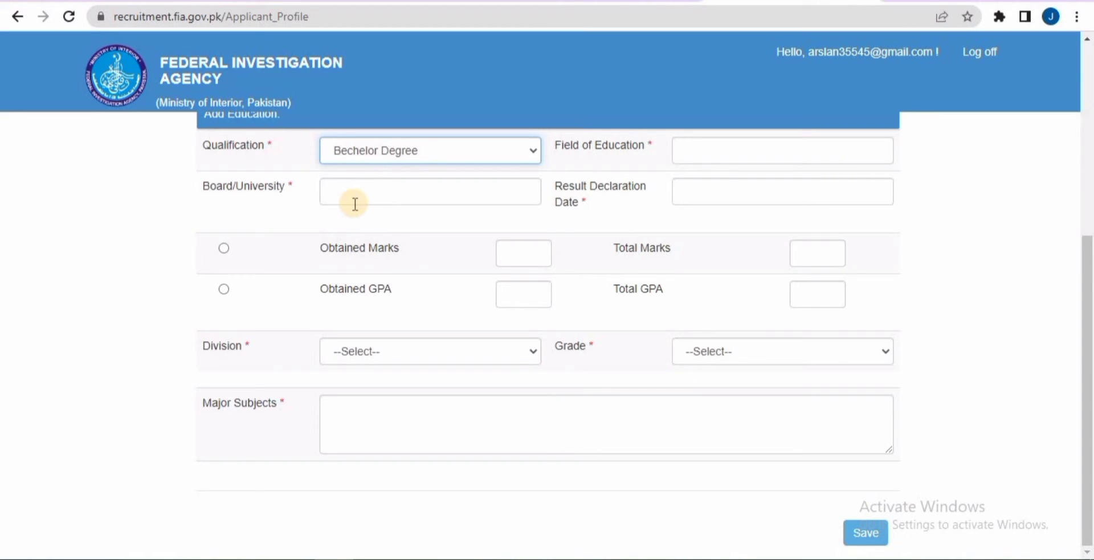
left_click_drag(1088, 274, 1088, 83)
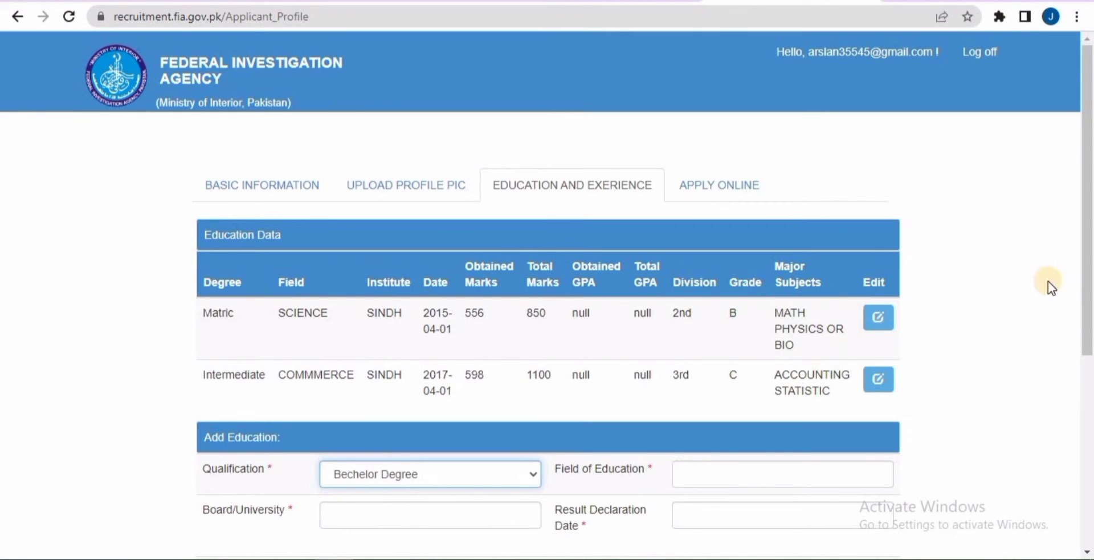
left_click_drag(1088, 240, 1087, 429)
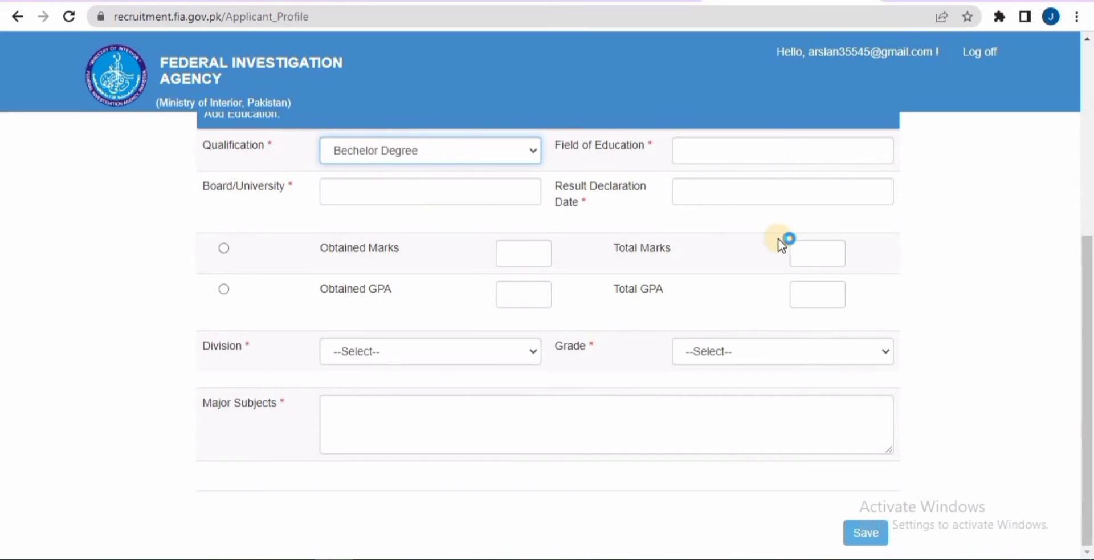
left_click(855, 533)
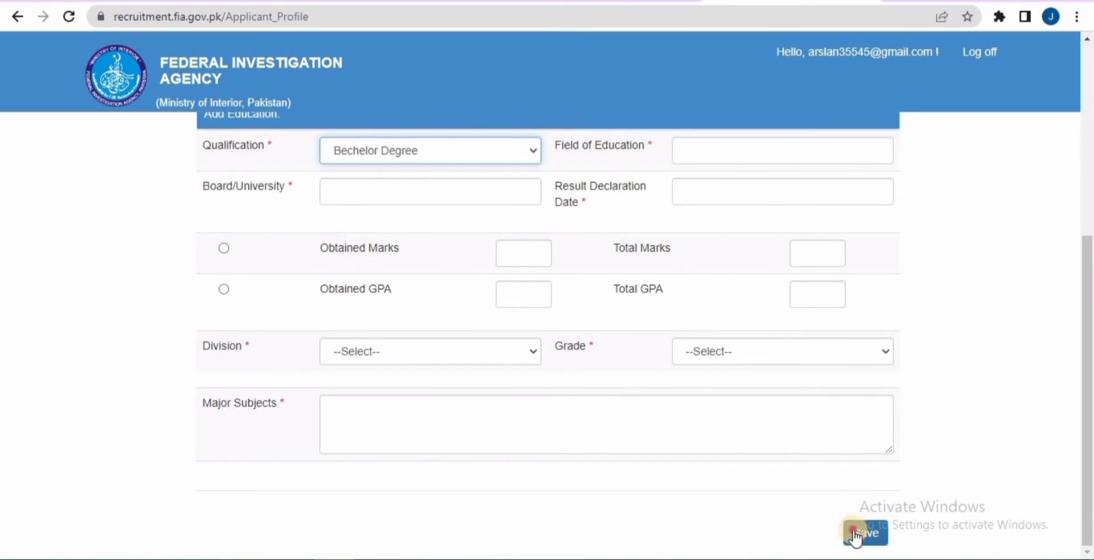
left_click_drag(1088, 336, 1089, 166)
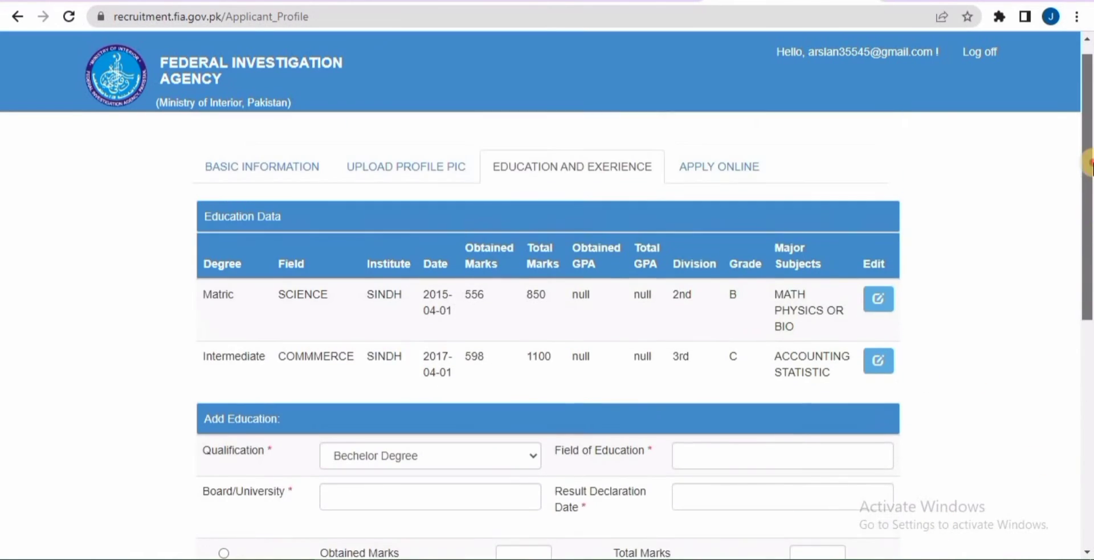
Review the posts available in the Apply Online section and apply for the Constable post
left_click(707, 188)
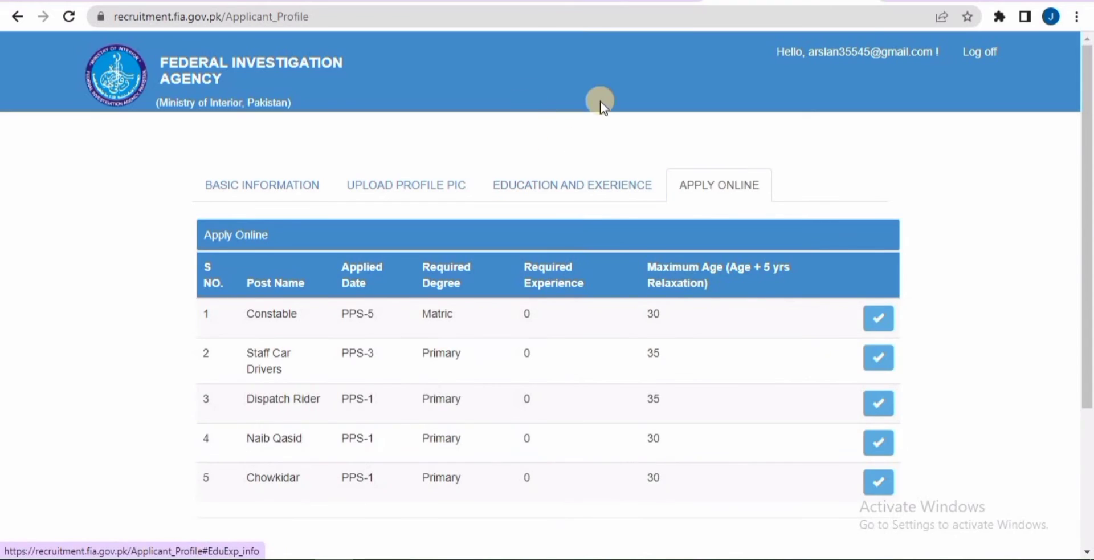
scroll(762, 406, "down", 4)
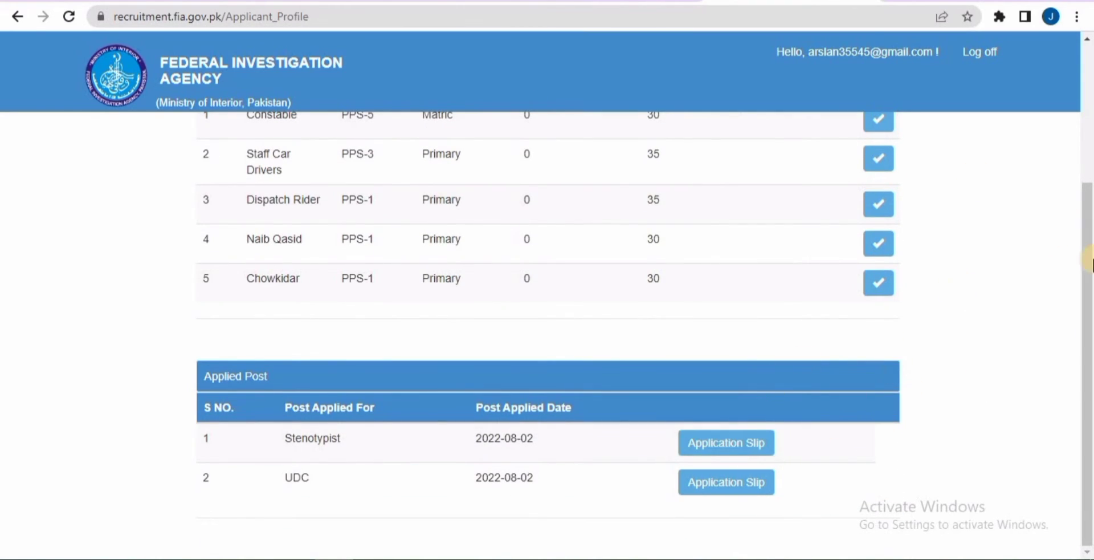
scroll(521, 345, "up", 2)
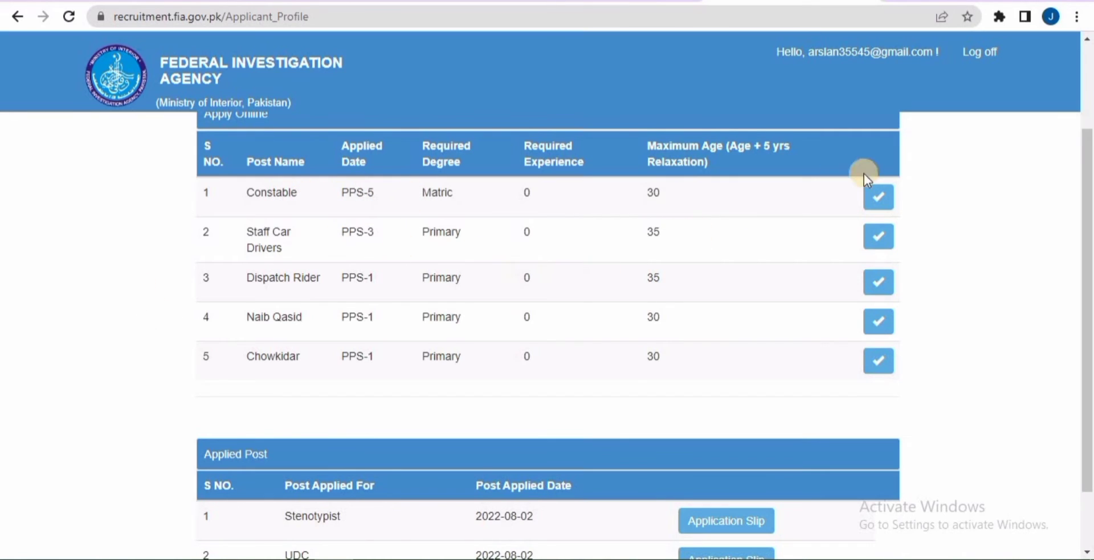
left_click(887, 205)
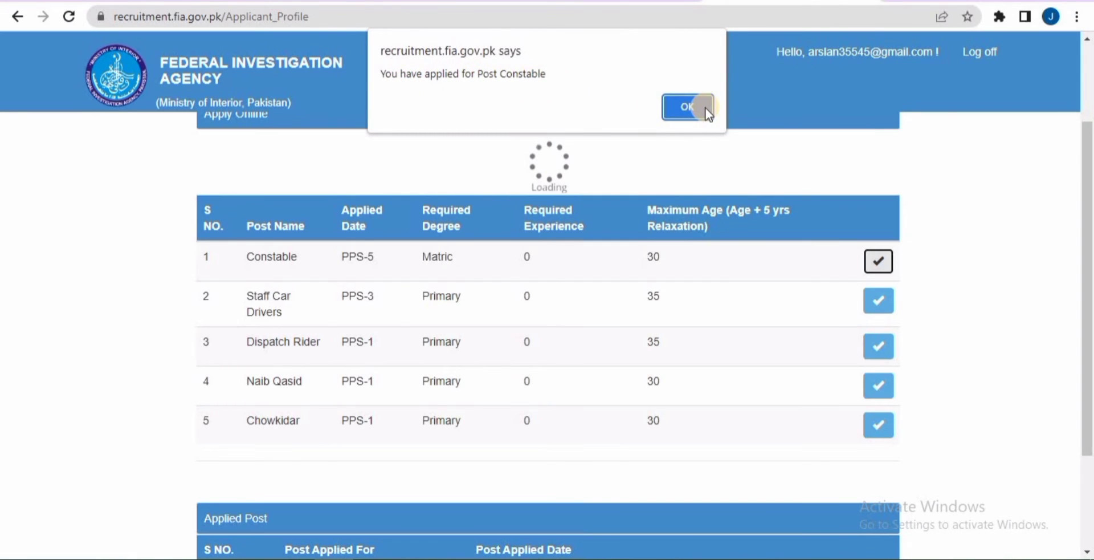
left_click(674, 111)
Open the application slip of the Constable post from the applied posts and view its job application form
scroll(254, 515, "down", 1)
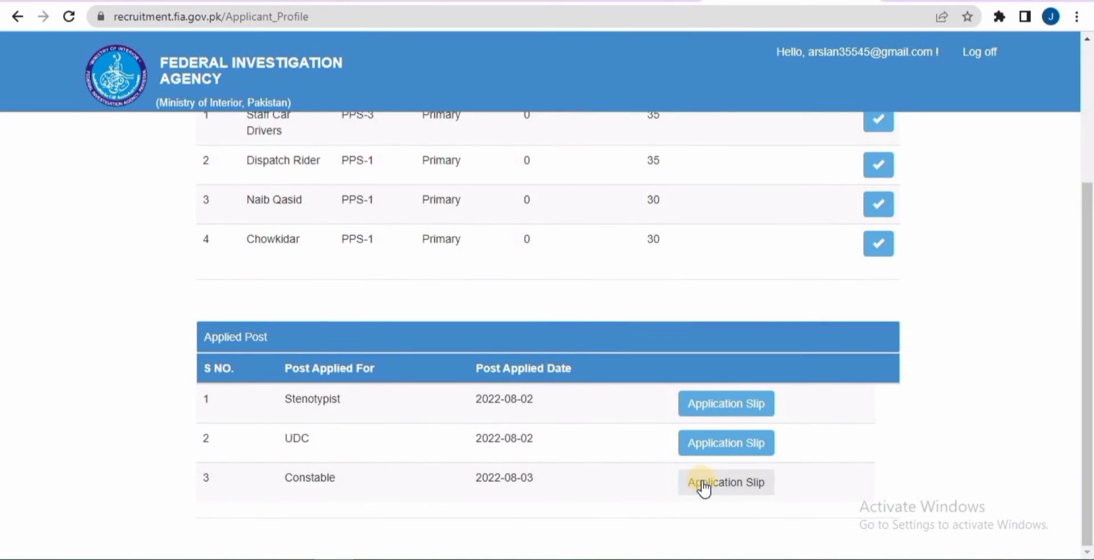
left_click(707, 485)
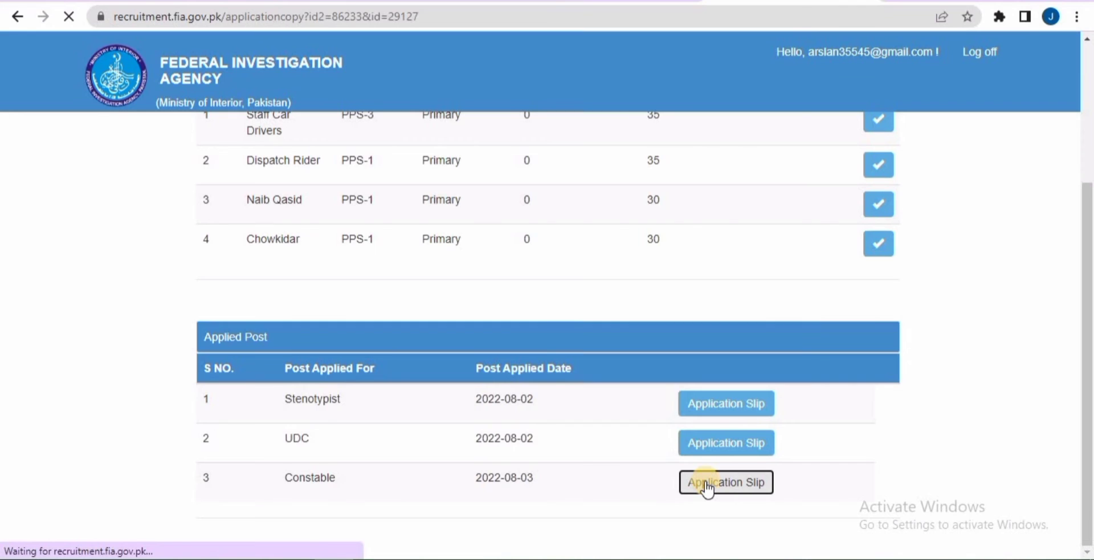
left_click_drag(1087, 171, 1065, 173)
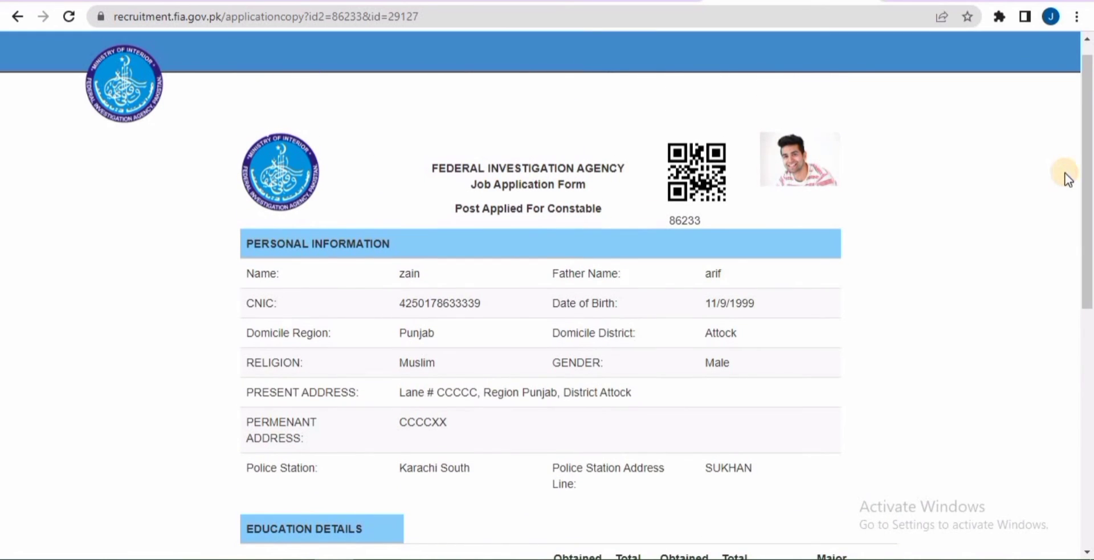